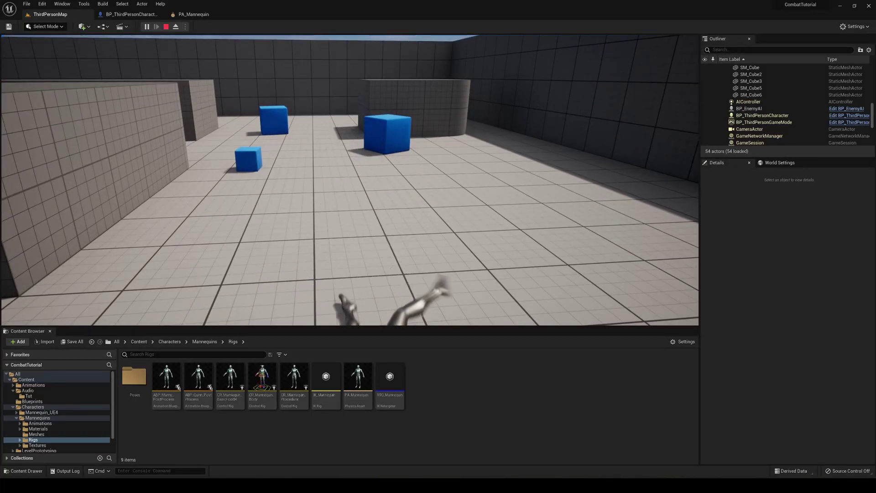
# - Stop the running play session and return to the Unreal editor
pyautogui.click(604, 27)
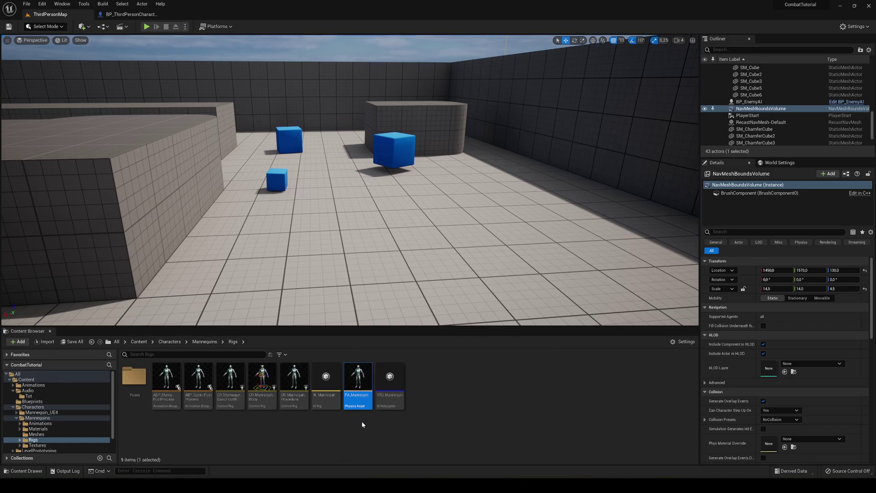
pyautogui.doubleClick(358, 388)
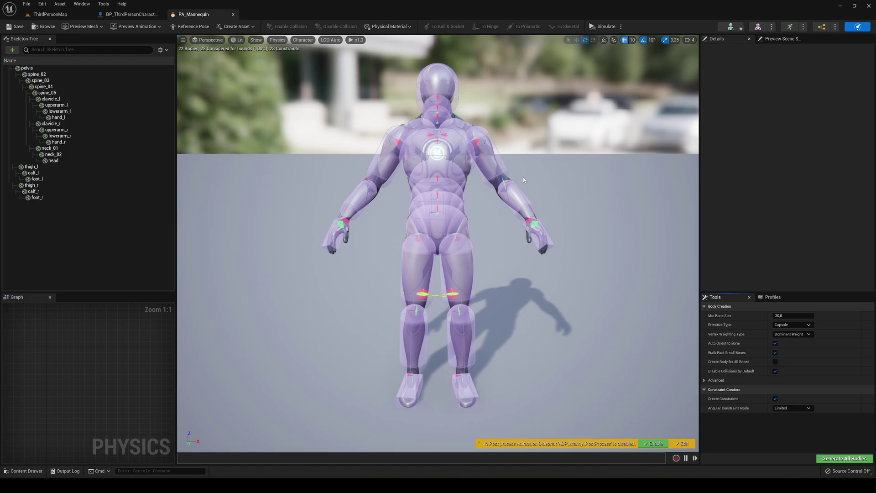
pyautogui.scroll(-2, 523, 176)
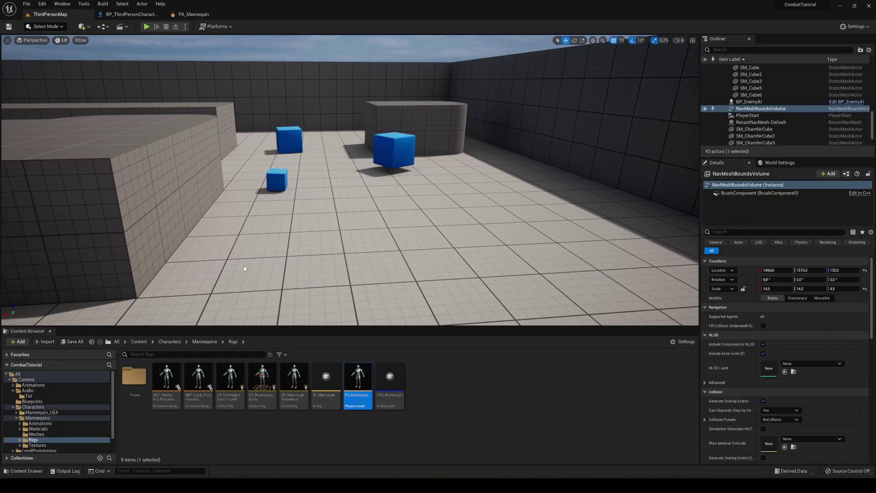
# - Open the Rigs folder's new-asset menu and filter it with 'phy' to show Physics Asset
pyautogui.rightClick(413, 396)
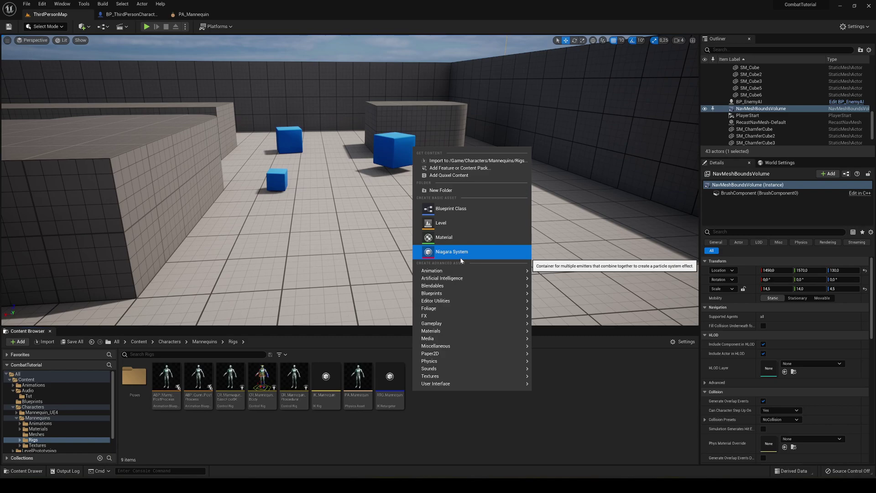
pyautogui.write('phy')
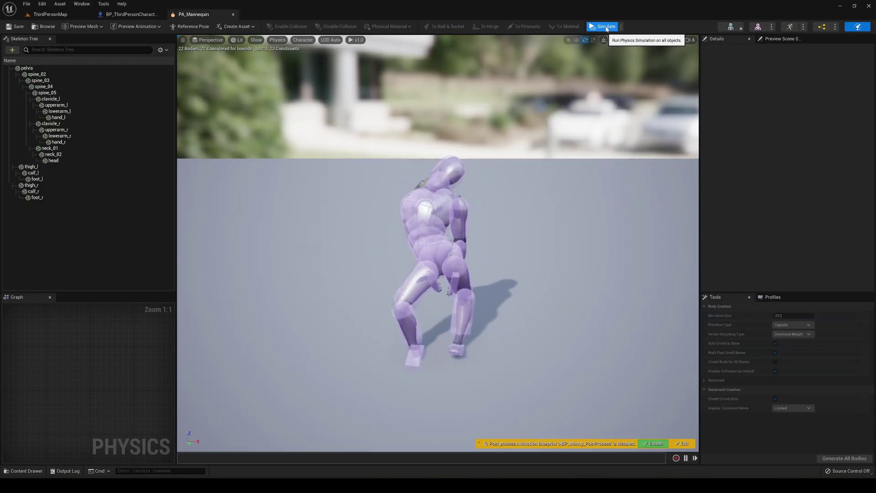
# - Run and reset the PA_Mannequin ragdoll simulation several times, then select the right upper arm body
pyautogui.click(605, 26)
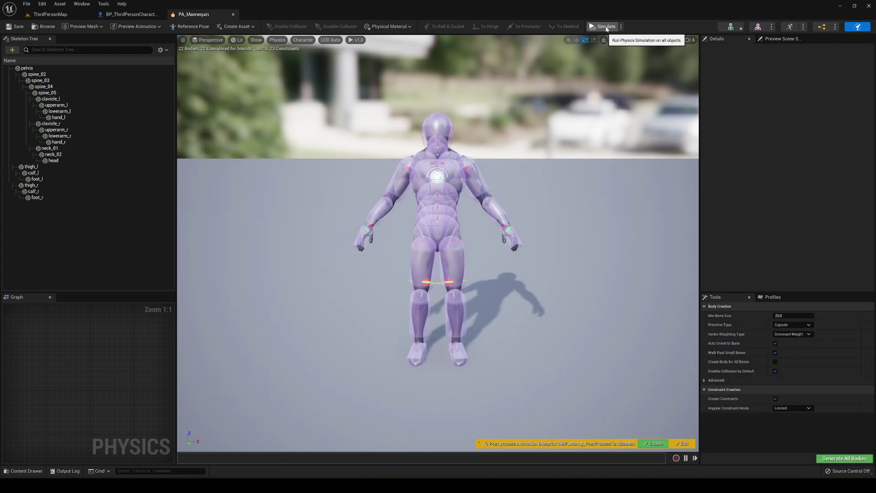
pyautogui.click(606, 27)
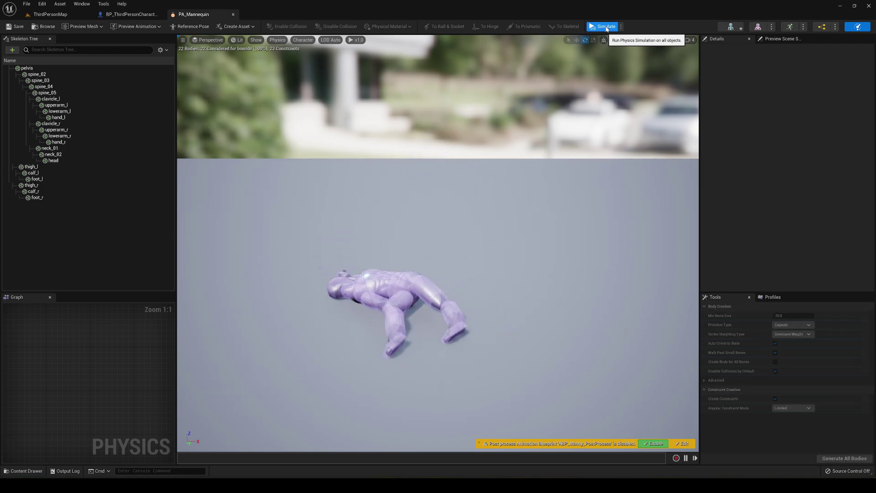
pyautogui.click(599, 28)
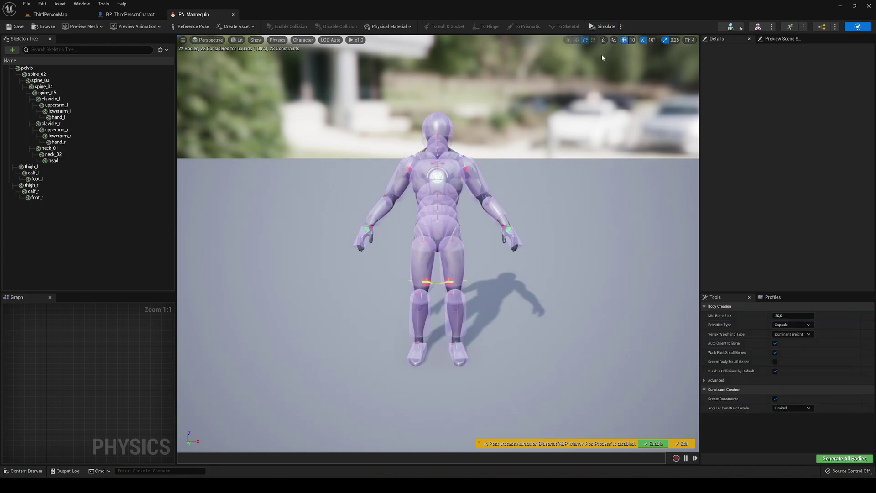
pyautogui.click(603, 26)
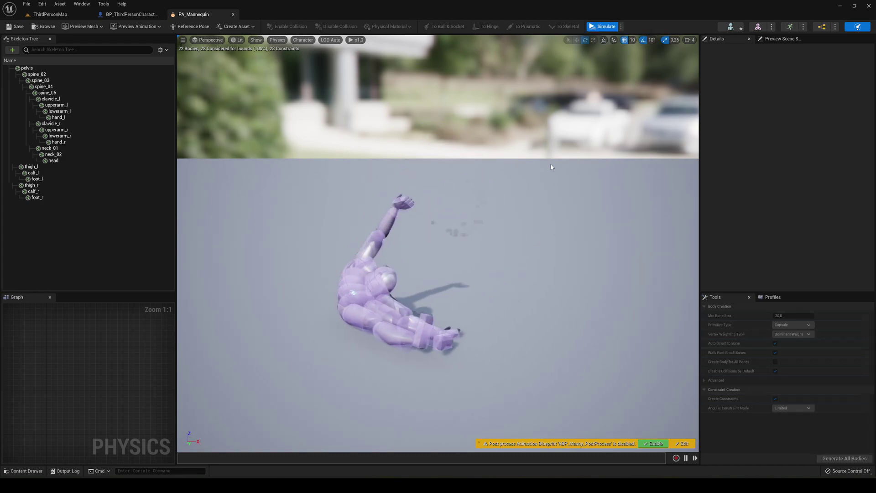
pyautogui.click(605, 27)
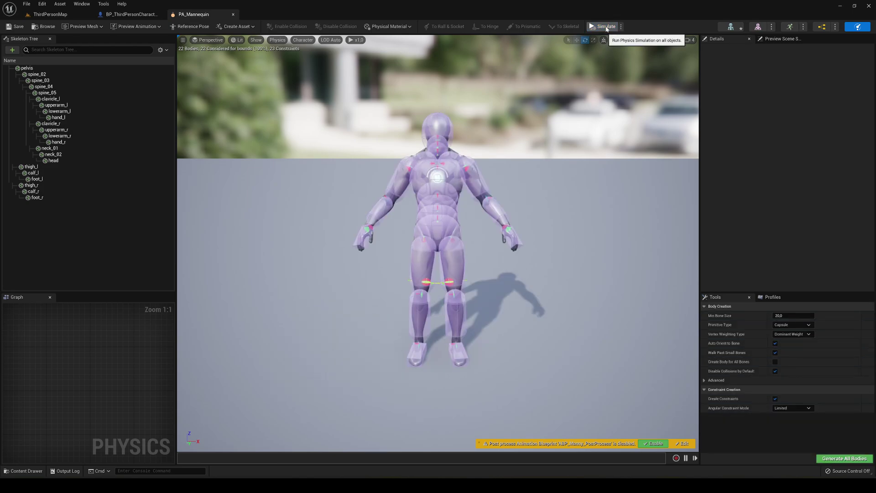
pyautogui.click(605, 27)
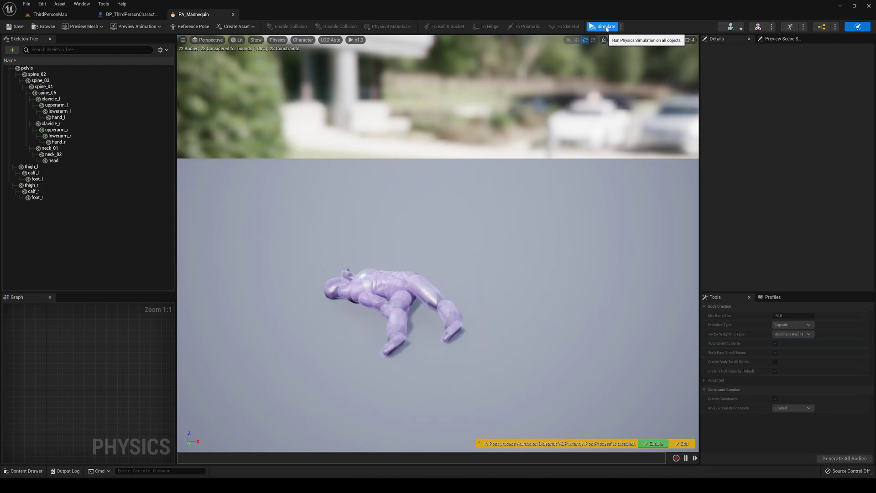
pyautogui.click(605, 27)
pyautogui.click(400, 169)
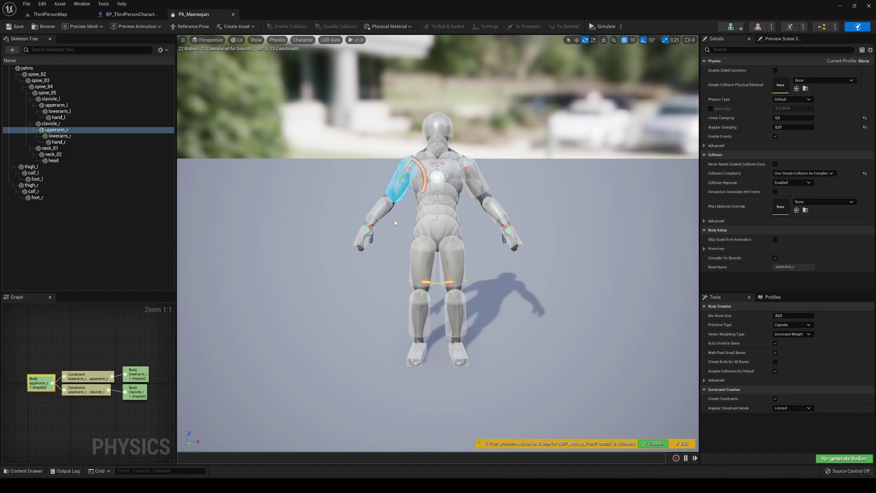
pyautogui.press('r')
pyautogui.press('w')
# - Place a J keyboard event node in BP_ThirdPersonCharacter's Event Graph via a 'j key' search
pyautogui.click(132, 15)
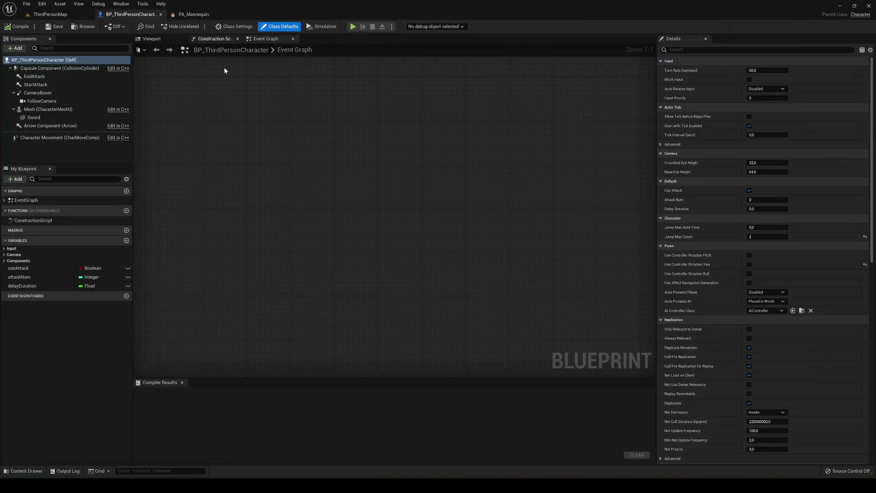
pyautogui.rightClick(271, 174)
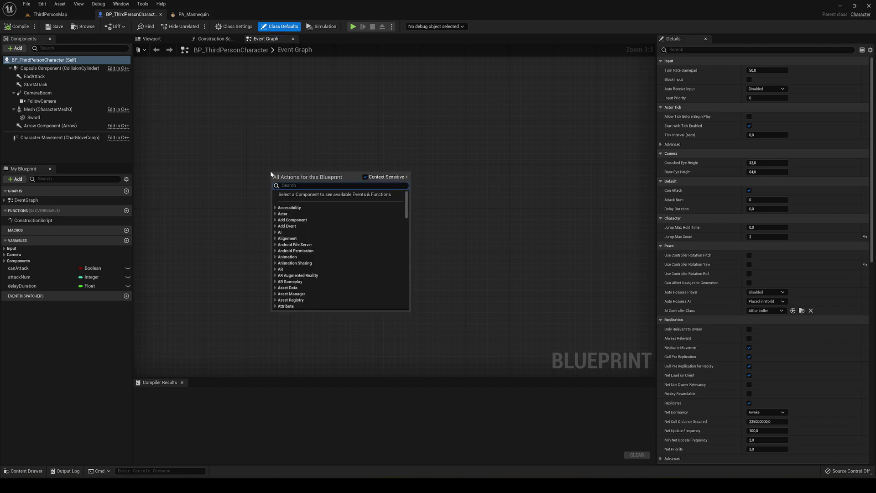
pyautogui.write('j key')
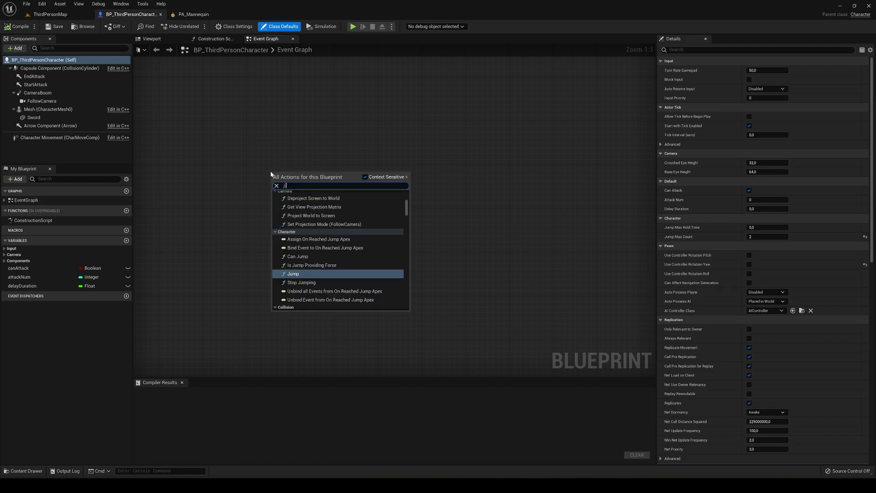
pyautogui.click(290, 207)
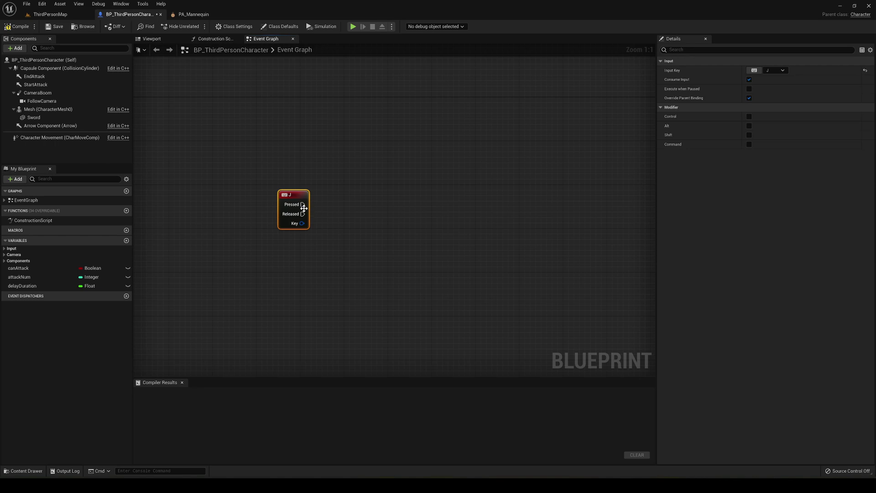
# - Wire J Pressed into a Set Simulate Physics (Mesh) node, arrange the nodes, and compile
pyautogui.moveTo(303, 204); pyautogui.dragTo(387, 209)
pyautogui.write('se')
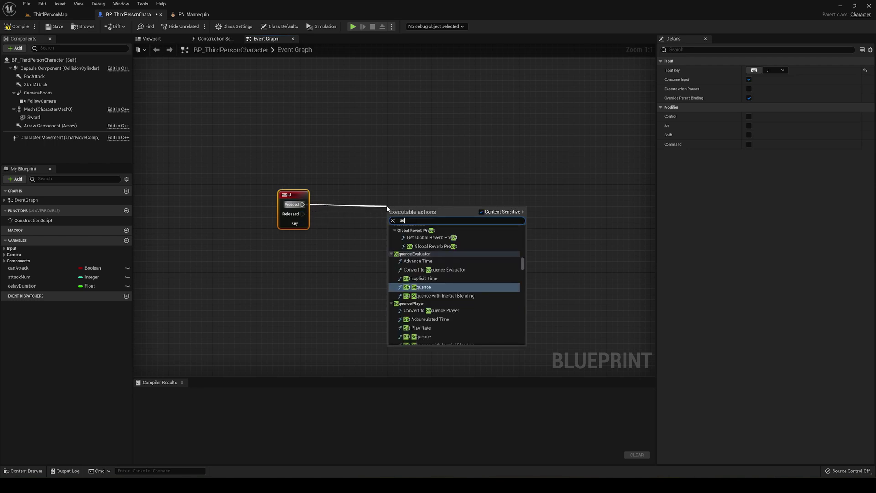
pyautogui.write('t ph')
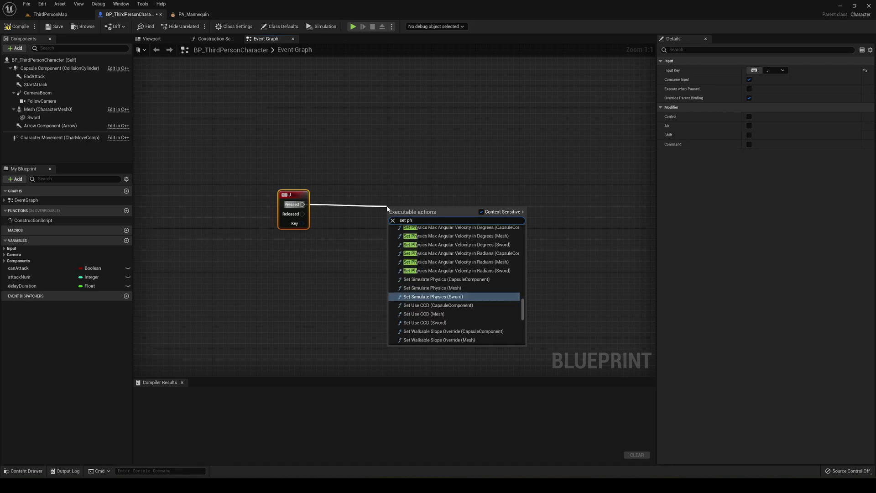
pyautogui.write('ysi')
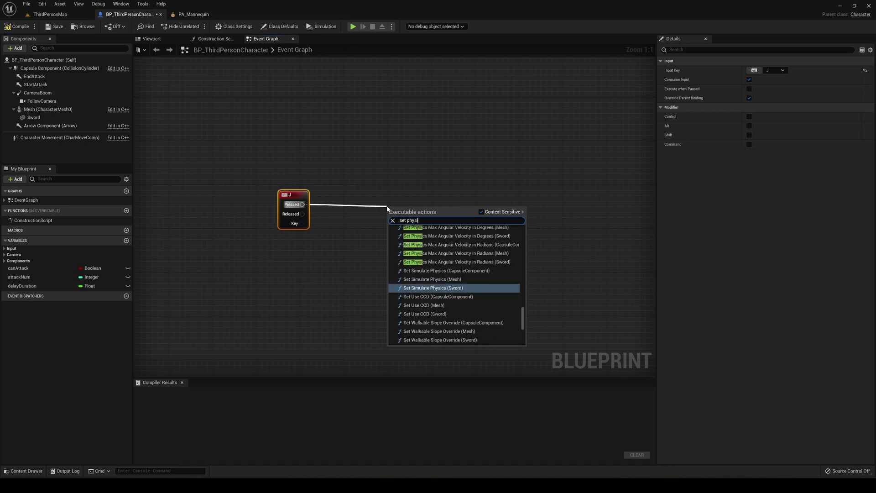
pyautogui.write('cs')
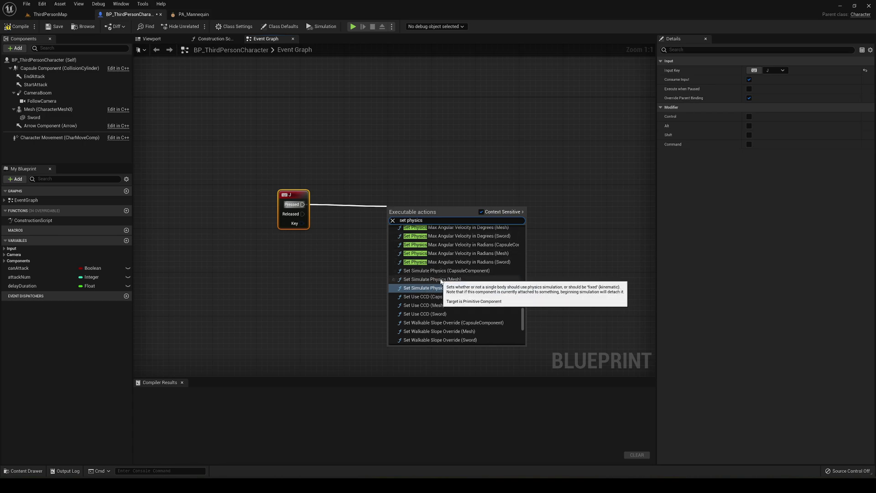
pyautogui.click(415, 280)
pyautogui.moveTo(441, 226); pyautogui.dragTo(441, 205)
pyautogui.click(376, 252)
pyautogui.moveTo(324, 176); pyautogui.dragTo(336, 246)
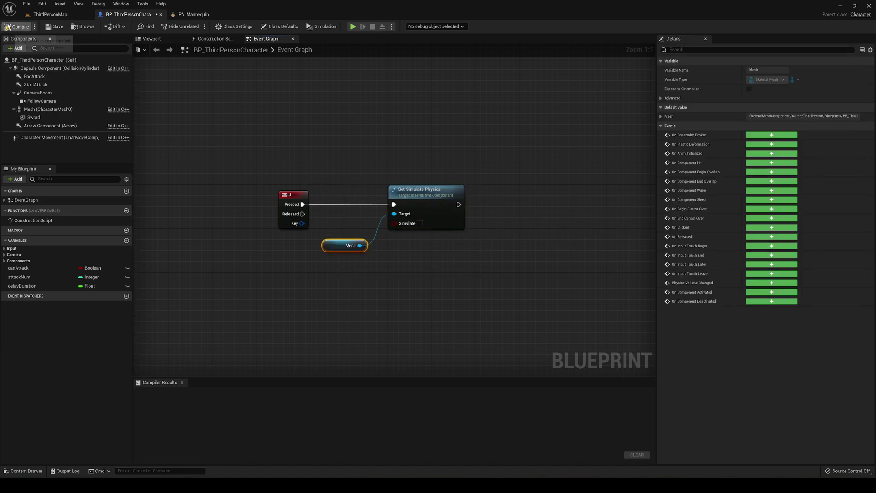
pyautogui.click(17, 26)
# - Back in the character graph, pan over and drag a new connection from Set Simulate Physics' exec output
pyautogui.click(203, 15)
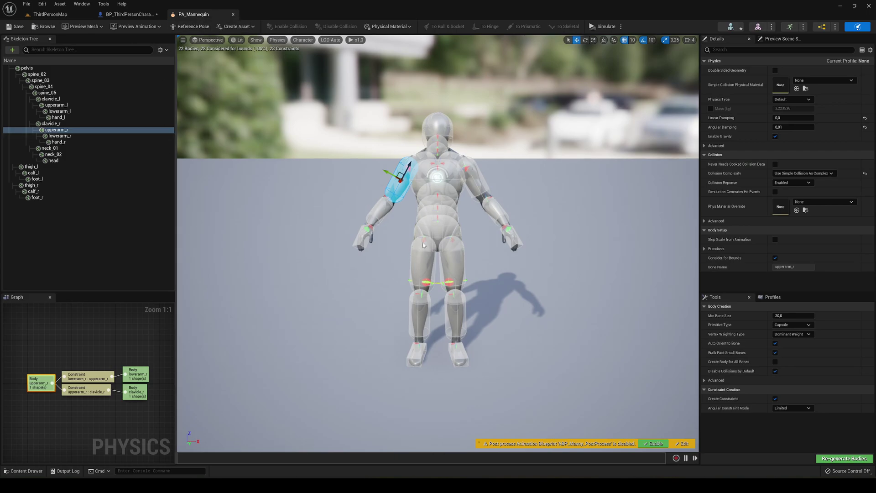
pyautogui.click(139, 15)
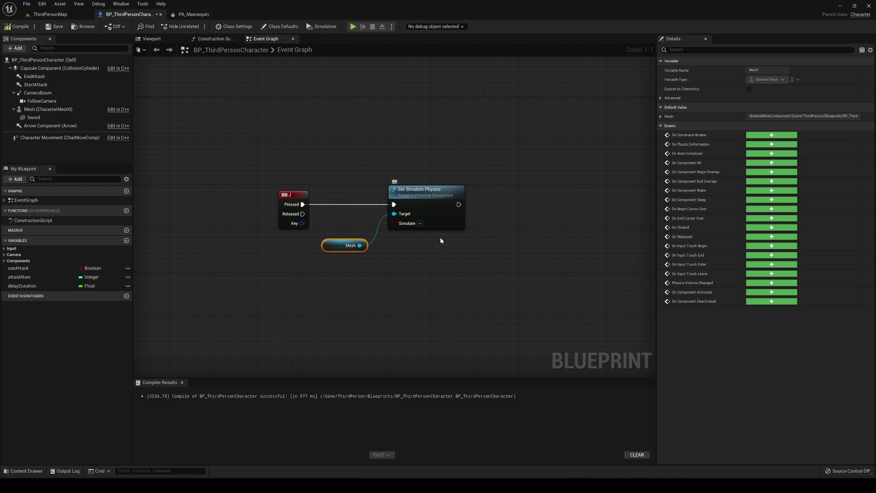
pyautogui.moveTo(442, 240); pyautogui.dragTo(344, 237, button='right')
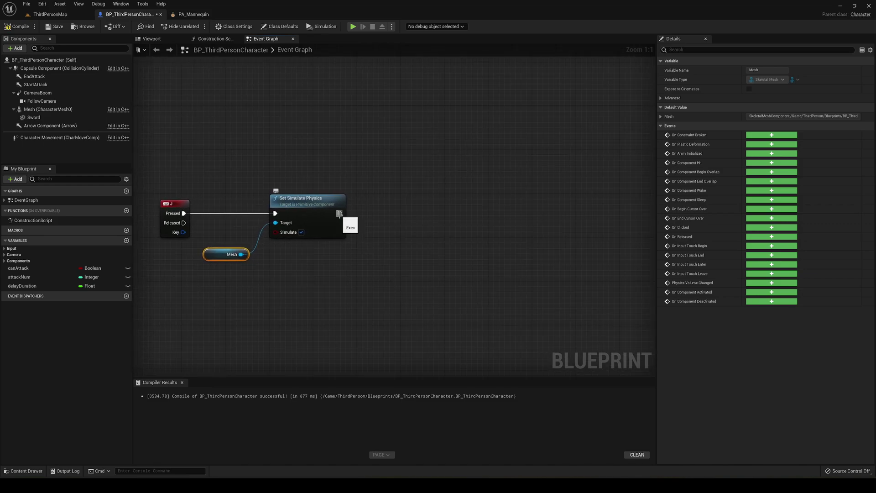
pyautogui.moveTo(339, 213); pyautogui.dragTo(412, 215)
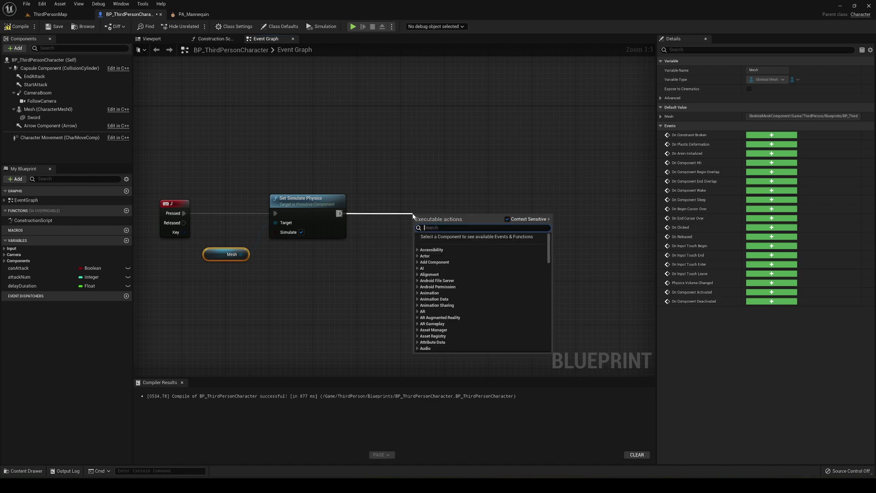
# - Add a Disable Input node after Set Simulate Physics and straighten it
pyautogui.write('dissa')
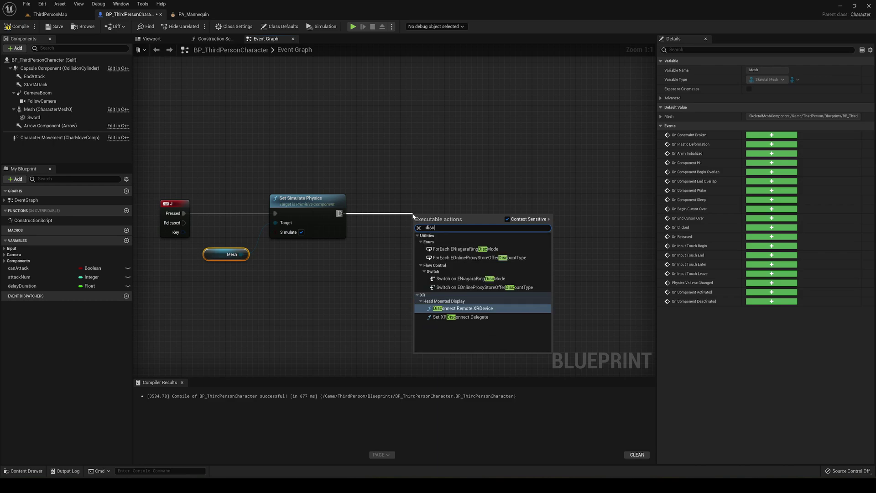
pyautogui.press('BackSpace')
pyautogui.write('a')
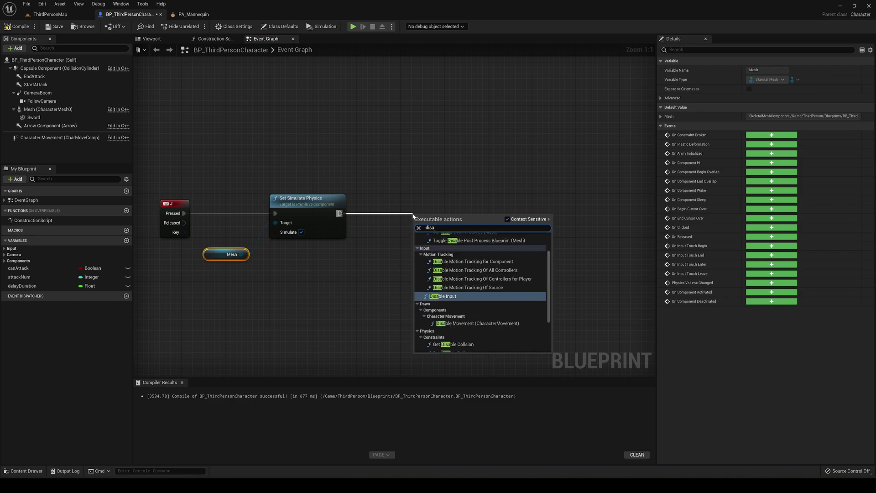
pyautogui.click(445, 295)
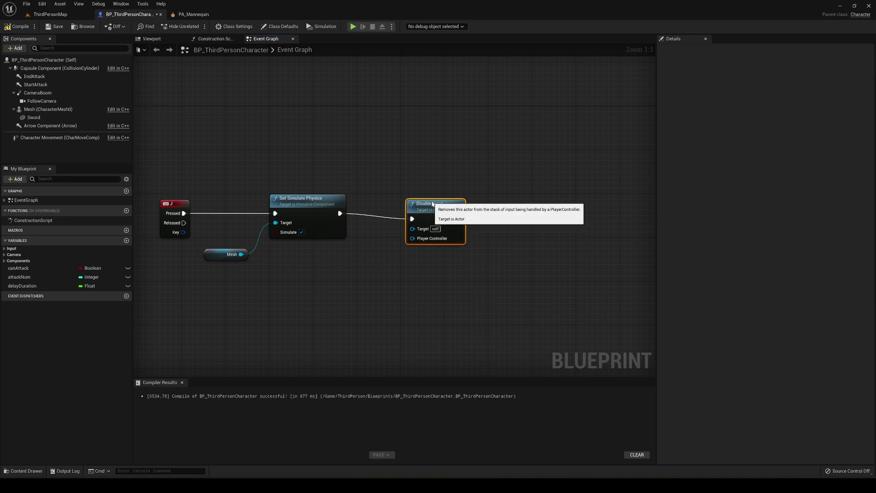
pyautogui.moveTo(432, 203); pyautogui.dragTo(432, 198)
# - Feed Disable Input's Player Controller pin from a new Get Player Controller node
pyautogui.moveTo(412, 232); pyautogui.dragTo(370, 268)
pyautogui.write('gtet play')
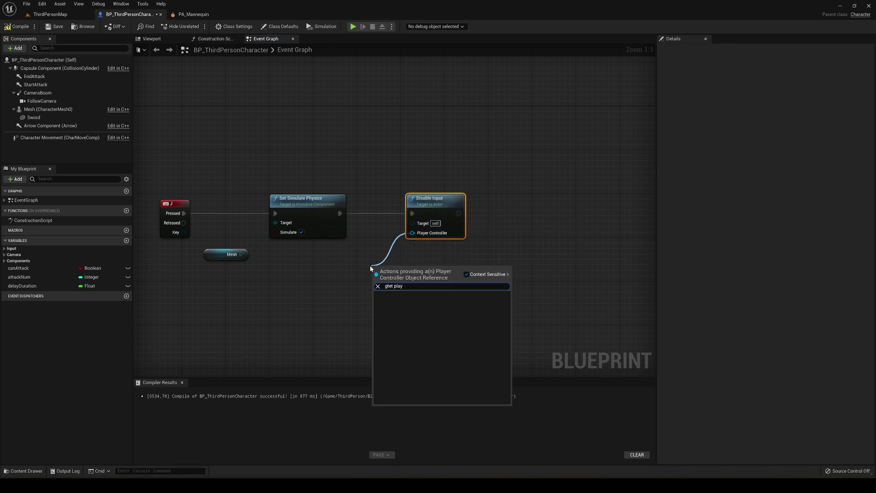
pyautogui.click(406, 286)
pyautogui.write('get player')
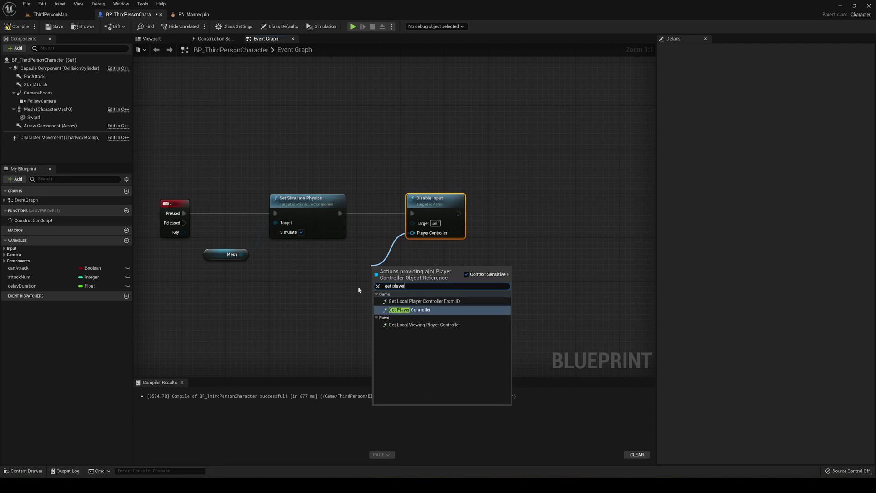
pyautogui.press('Return')
pyautogui.moveTo(404, 269); pyautogui.dragTo(381, 264)
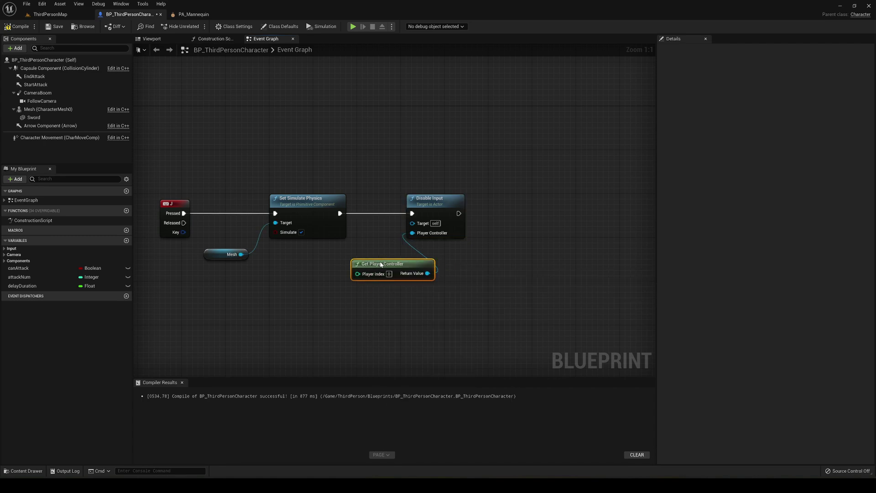
pyautogui.click(360, 326)
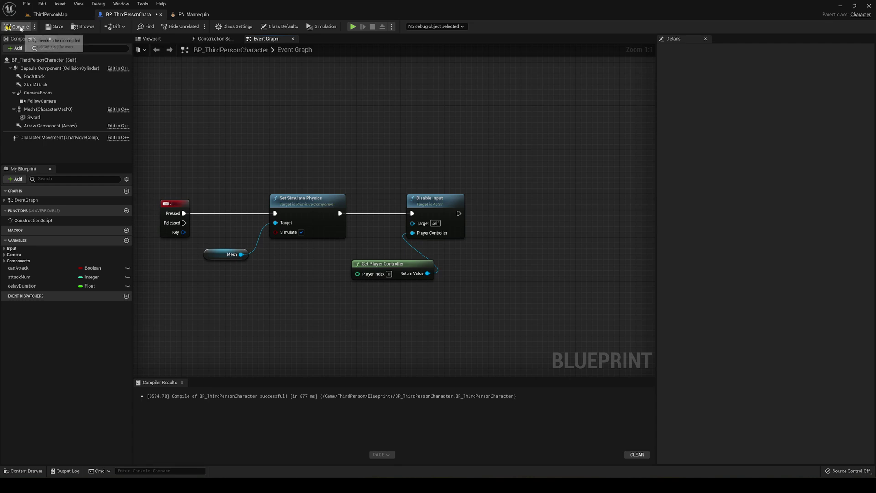
# - Playtest ThirdPersonMap with Alt+P, walk the character forward, then stop the session
pyautogui.click(54, 15)
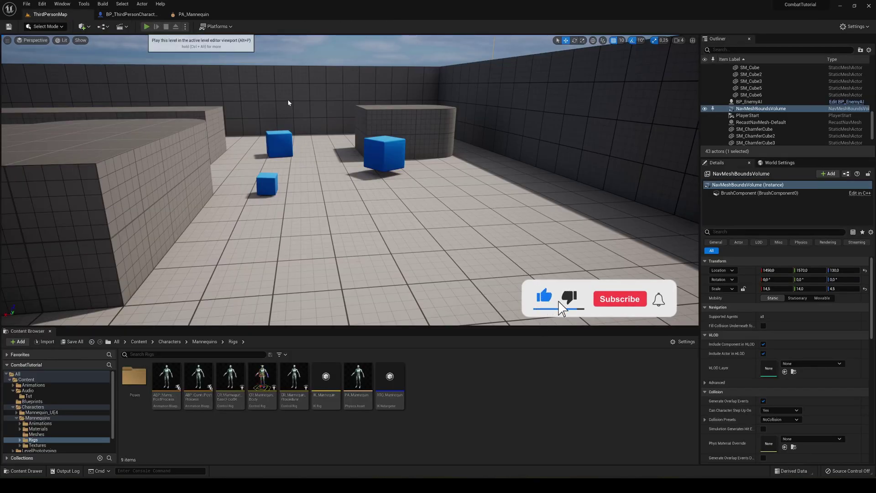
pyautogui.hotkey('alt', 'p')
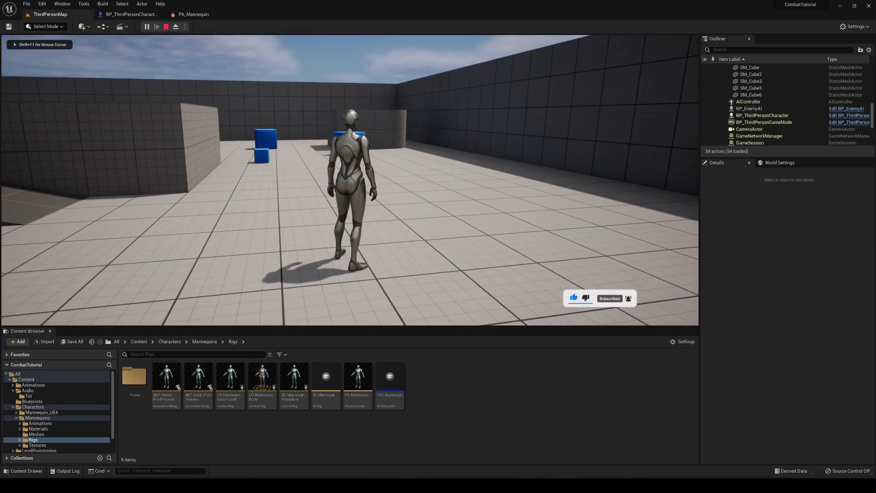
pyautogui.press('w')
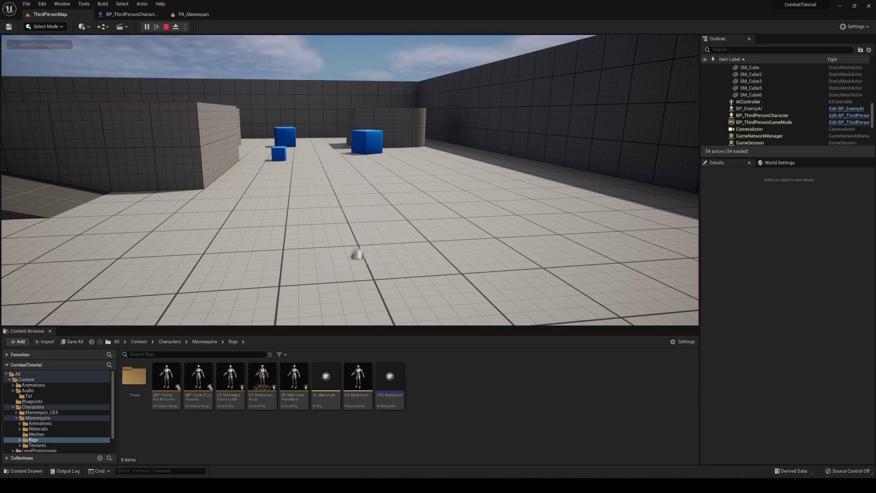
pyautogui.click(166, 27)
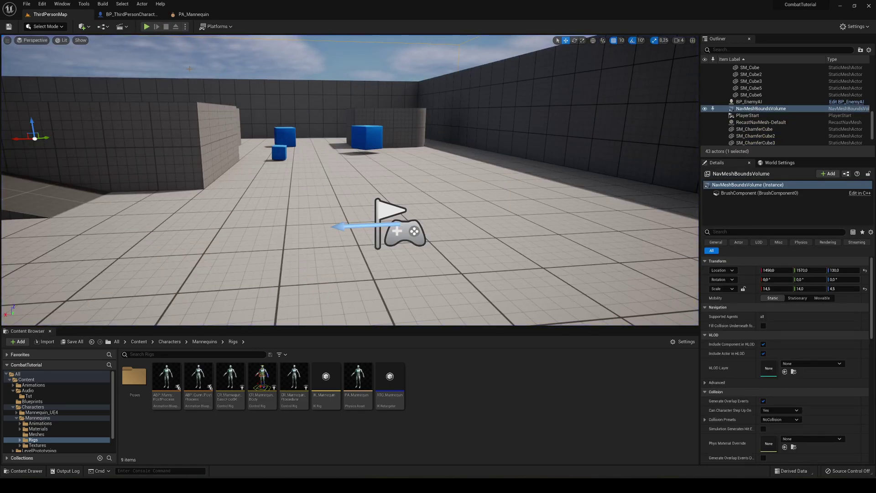
# - Set the character Mesh component's Collision Presets to Ragdoll
pyautogui.click(130, 14)
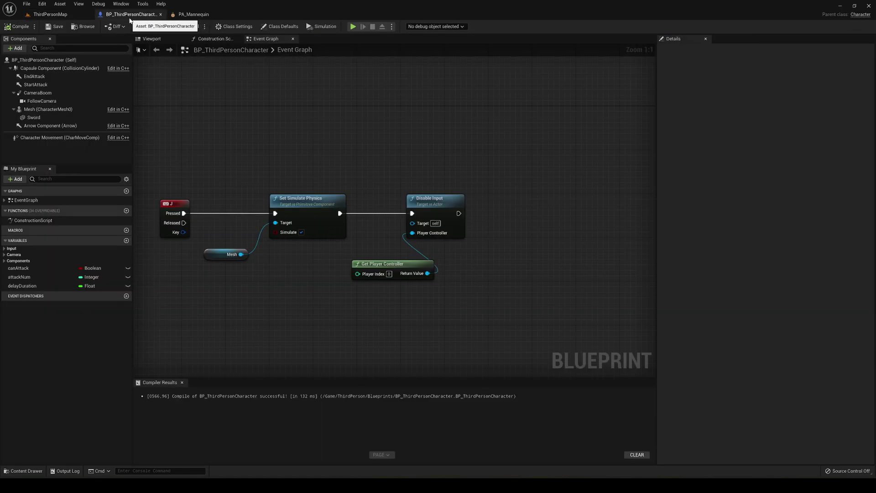
pyautogui.click(46, 110)
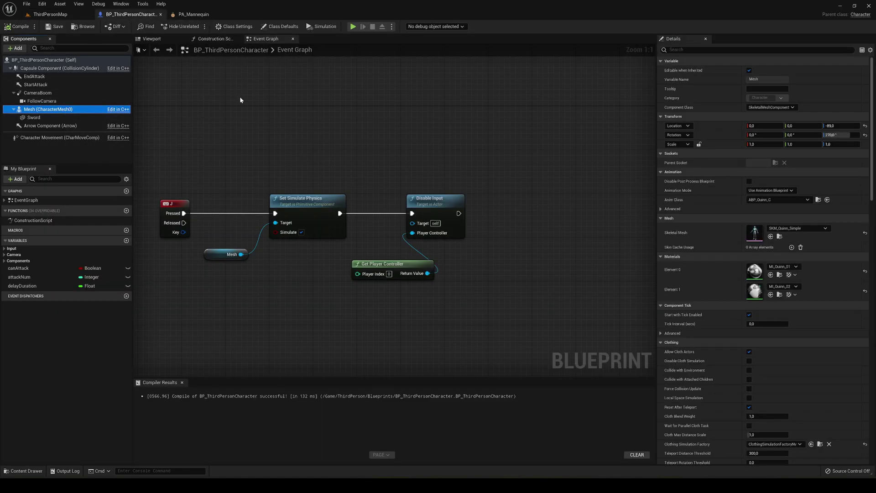
pyautogui.scroll(-4, 711, 248)
pyautogui.scroll(-10, 706, 253)
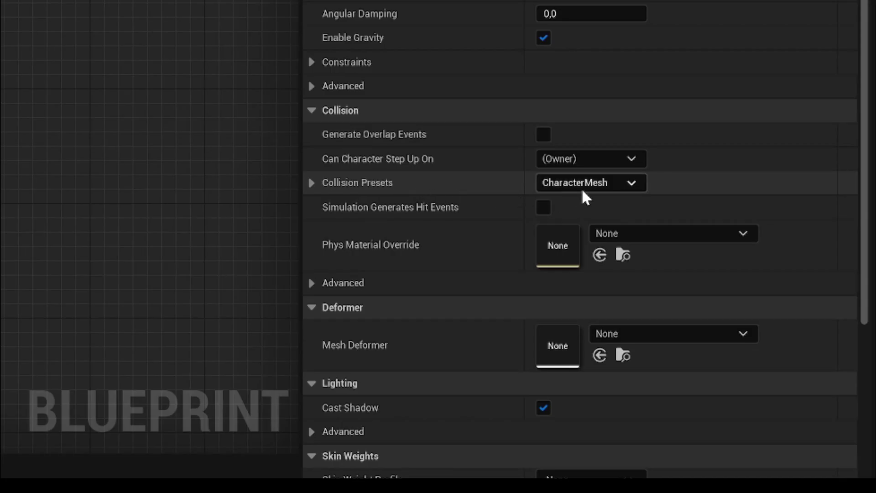
pyautogui.click(582, 190)
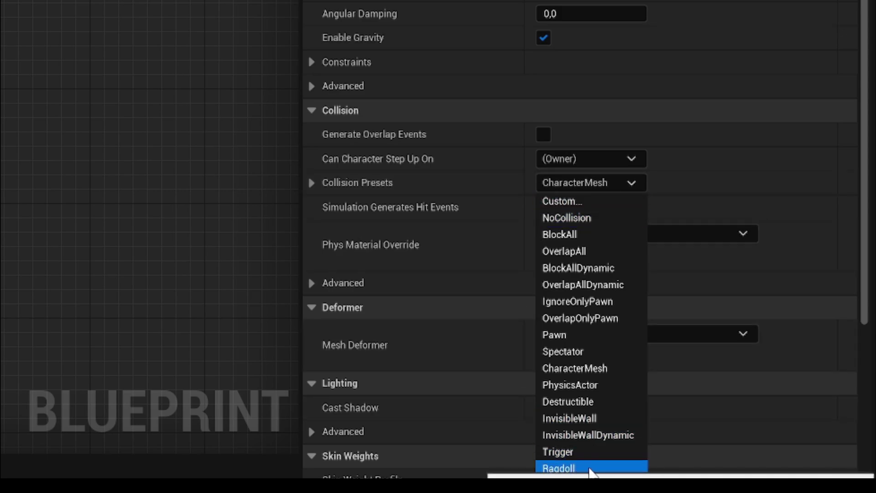
pyautogui.click(597, 470)
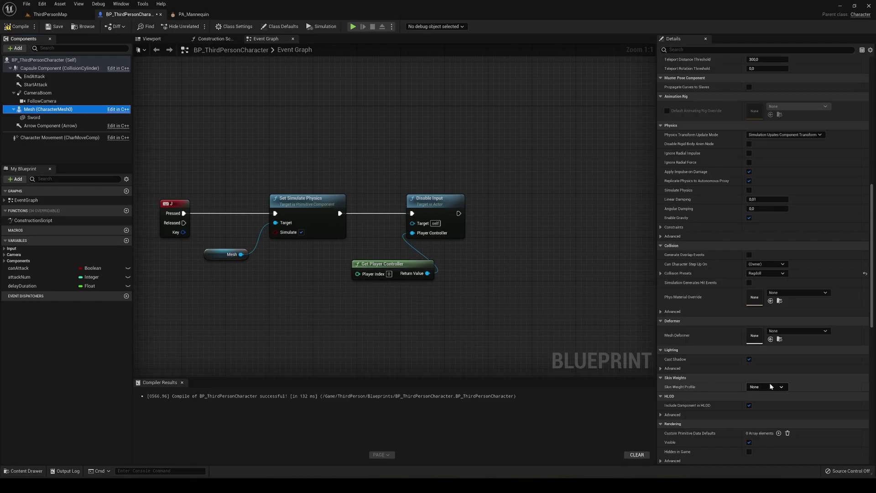
# - Compile and save BP_ThirdPersonCharacter
pyautogui.click(18, 27)
pyautogui.click(54, 26)
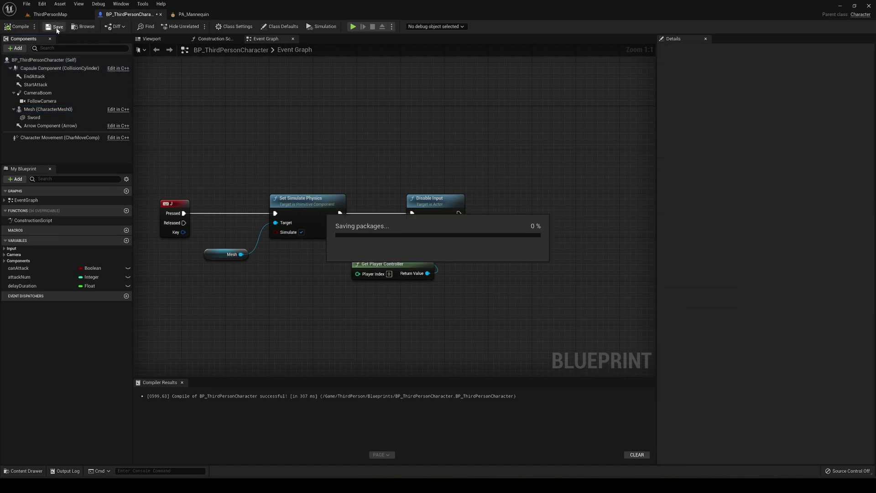
pyautogui.click(48, 14)
# - Play the level, run the character around and attack, then end the session with Esc
pyautogui.click(146, 26)
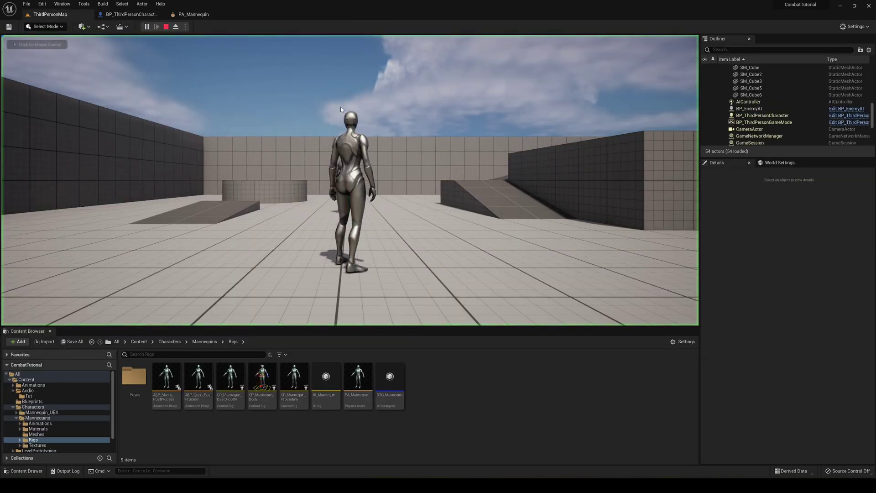
pyautogui.press('w')
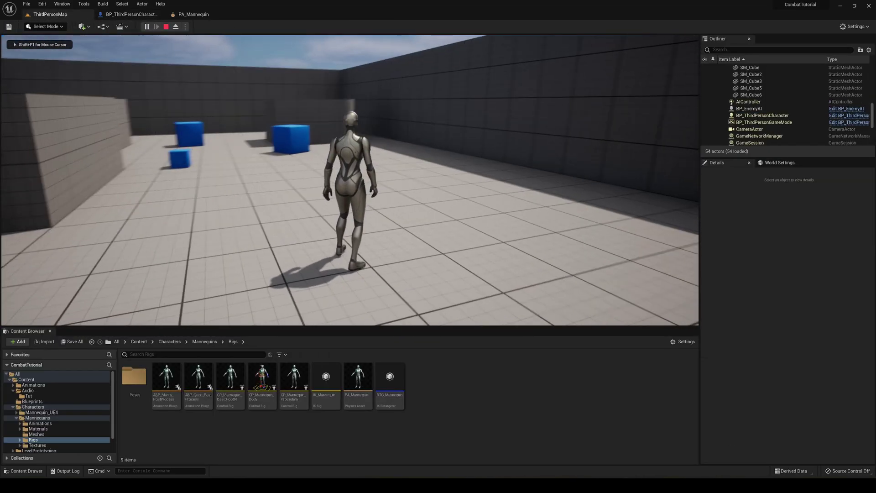
pyautogui.press('w')
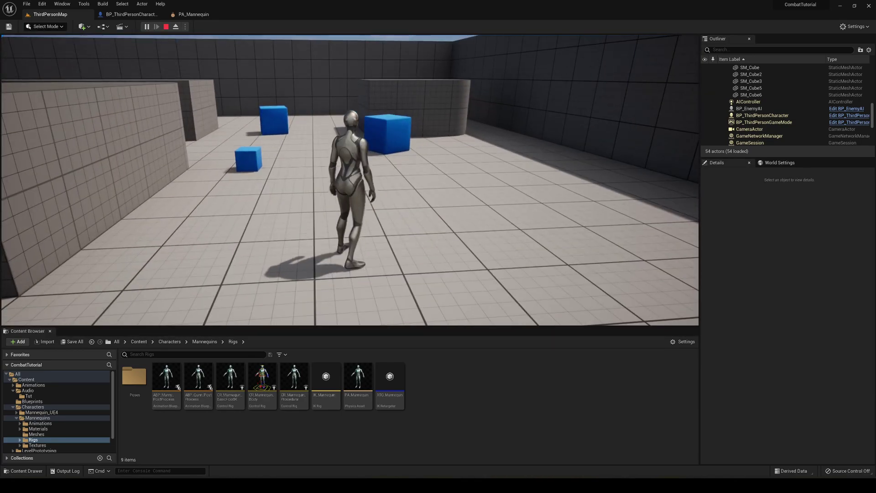
pyautogui.click(349, 179)
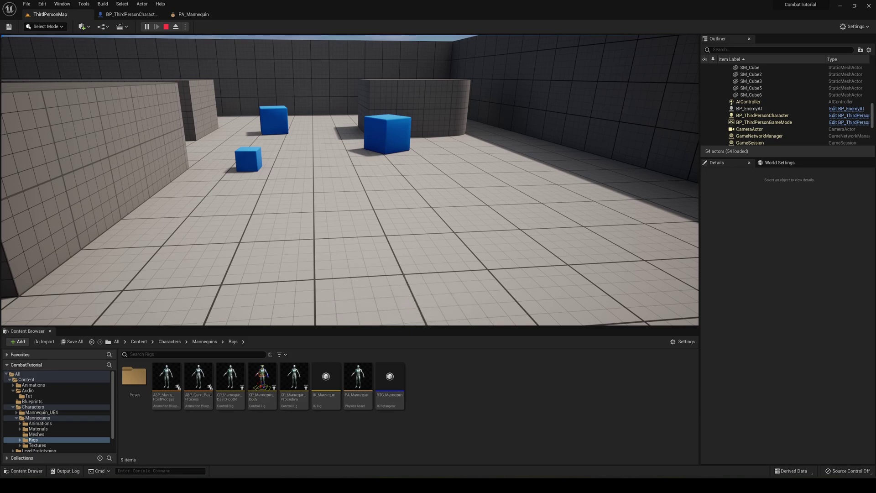
pyautogui.press('Escape')
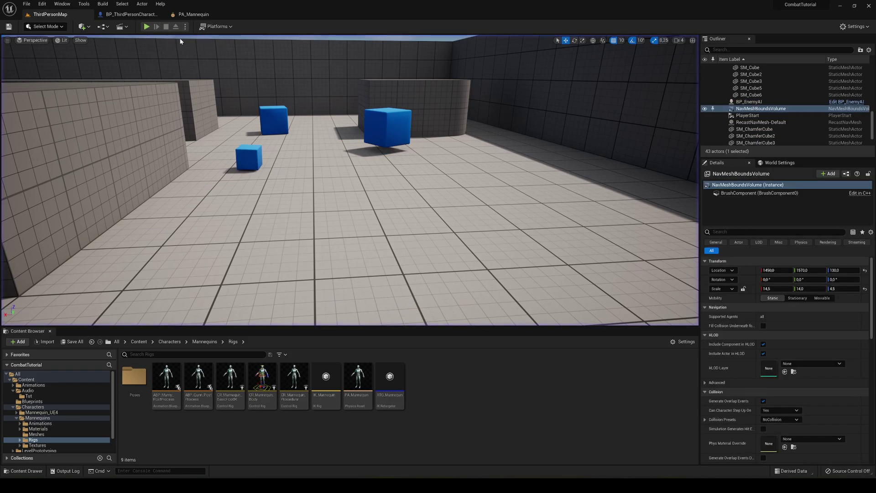
# - Start a second play session, walk forward and attack, then stop playing
pyautogui.click(147, 26)
pyautogui.press('w')
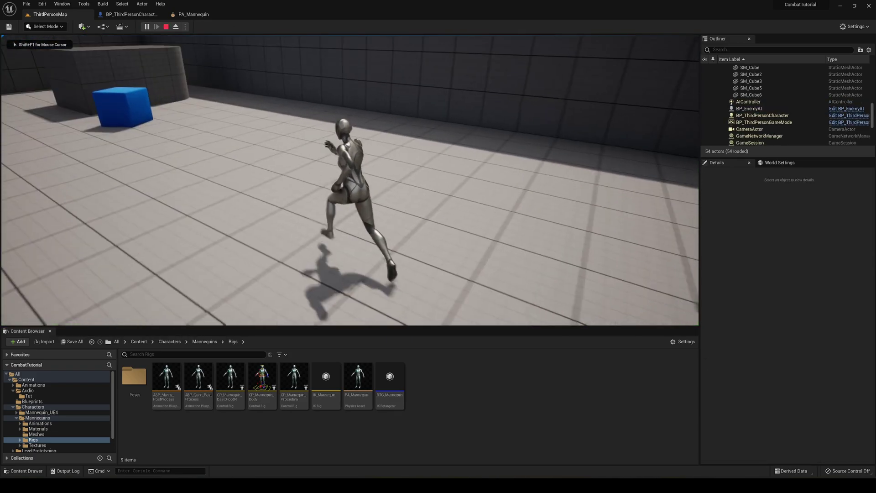
pyautogui.click(350, 179)
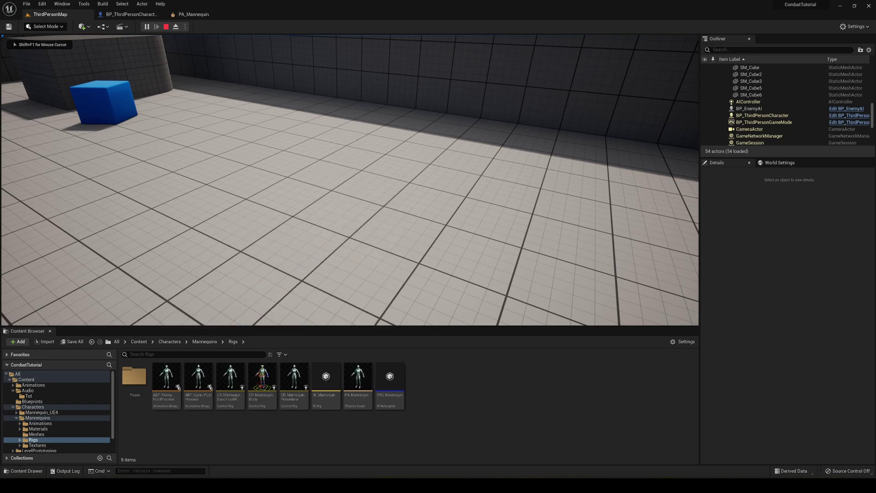
pyautogui.click(175, 27)
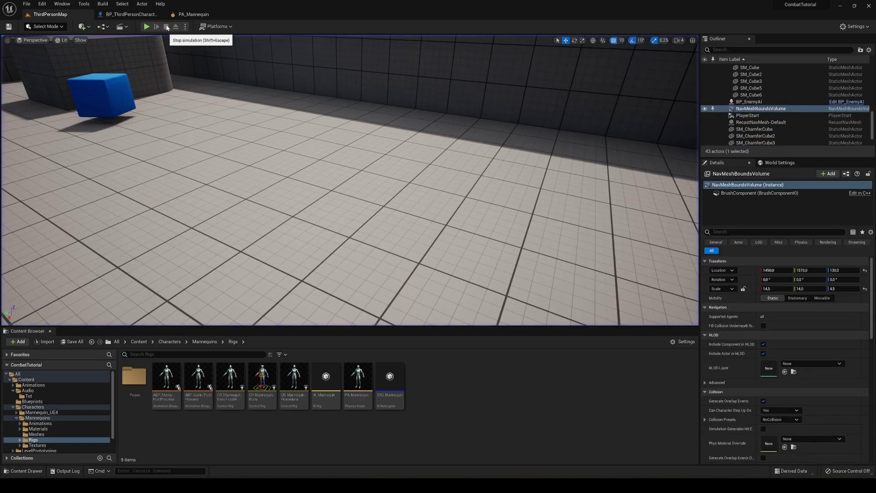
# - In PA_Mannequin, trial-scale the upperarm_l capsule, undo it, then run and stop the ragdoll simulation
pyautogui.click(194, 14)
pyautogui.click(473, 177)
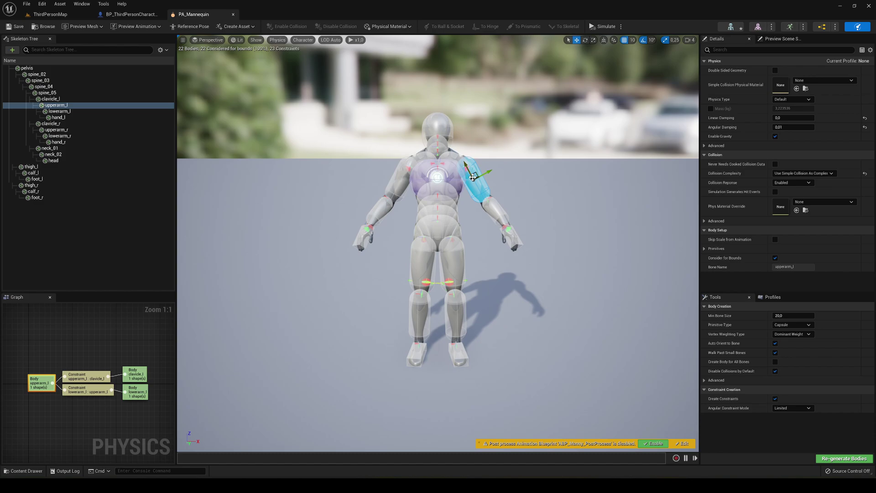
pyautogui.press('r')
pyautogui.moveTo(487, 172); pyautogui.dragTo(508, 175)
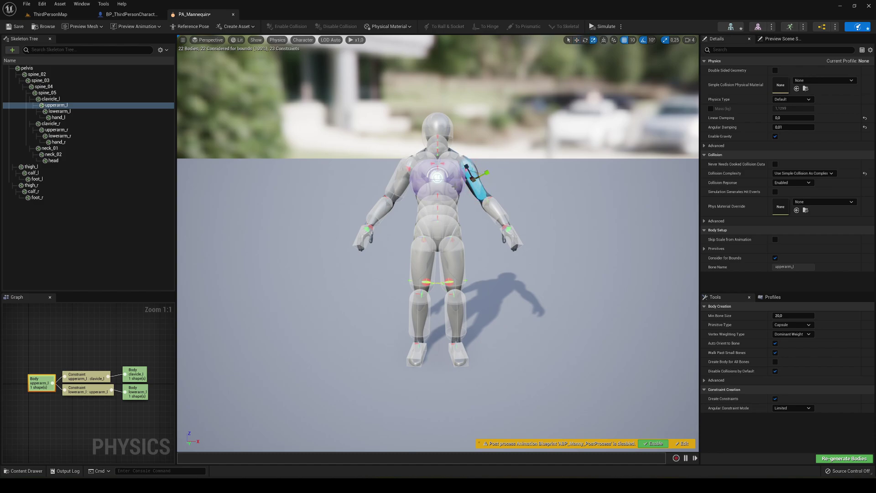
pyautogui.hotkey('ctrl', 'z')
pyautogui.press('w')
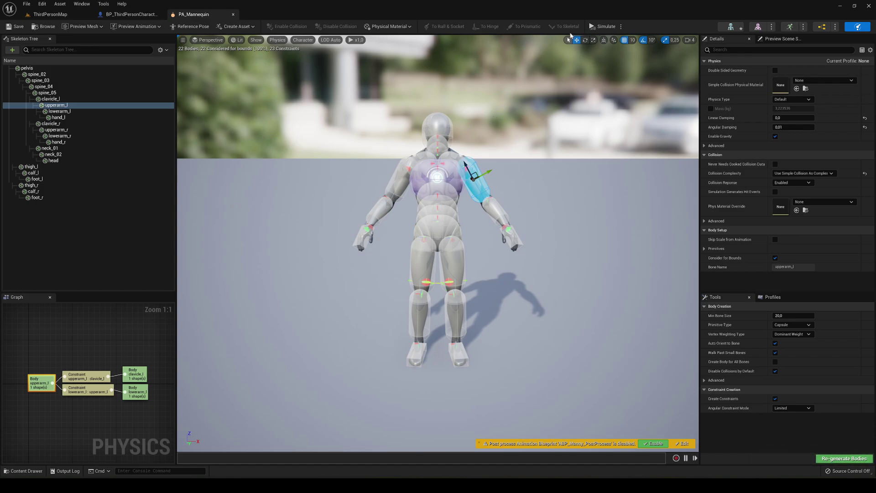
pyautogui.click(602, 26)
pyautogui.click(603, 26)
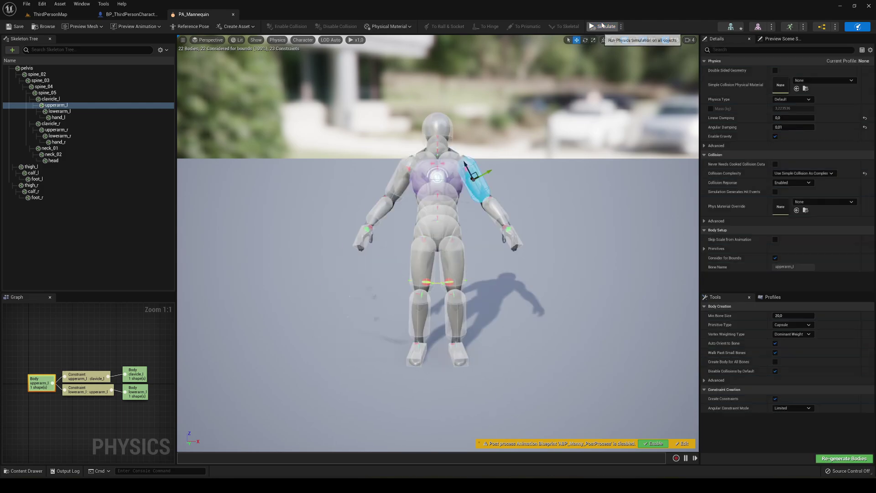
# - Close the PA_Mannequin tab and the Compiler Results panel, then return to ThirdPersonMap
pyautogui.middleClick(198, 16)
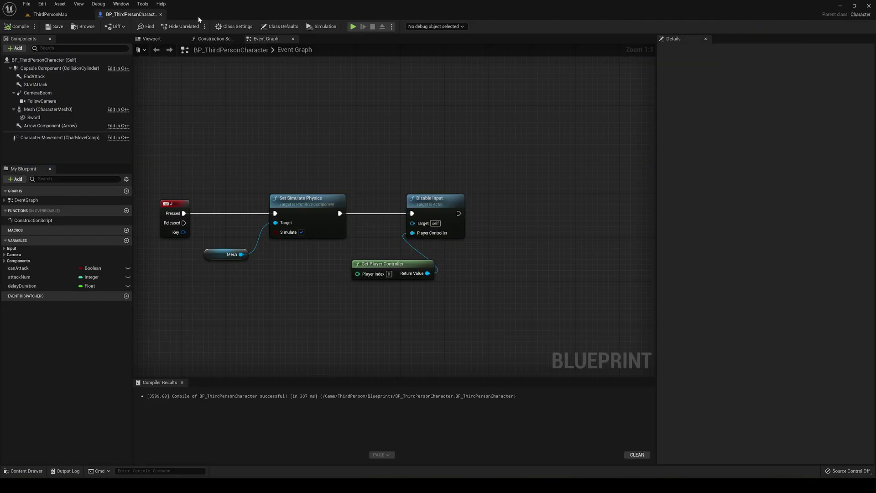
pyautogui.moveTo(284, 126); pyautogui.dragTo(353, 136, button='right')
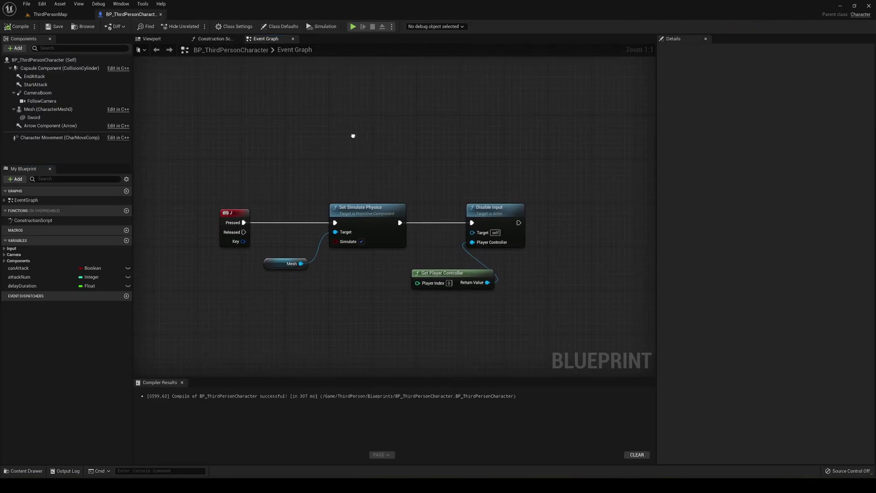
pyautogui.click(182, 382)
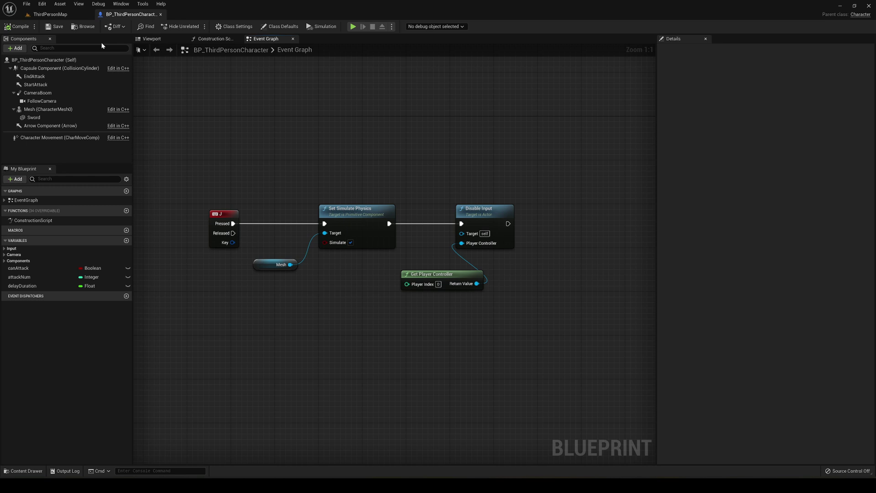
pyautogui.click(50, 15)
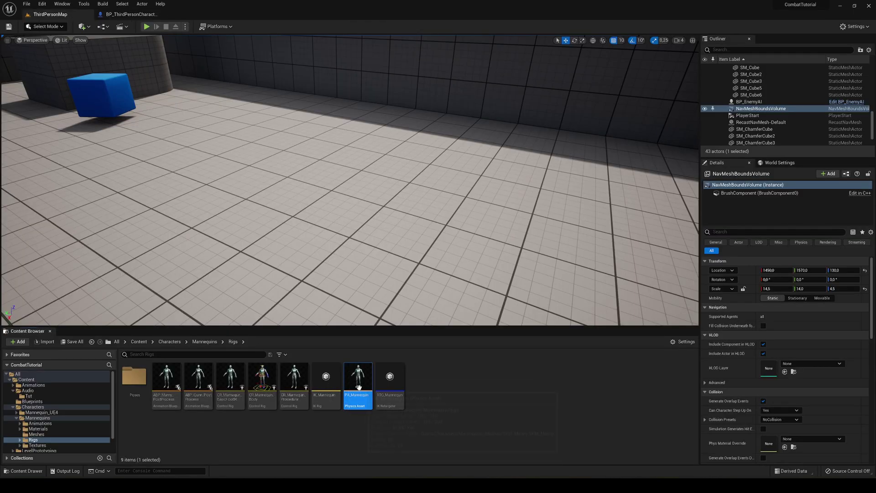
pyautogui.rightClick(355, 436)
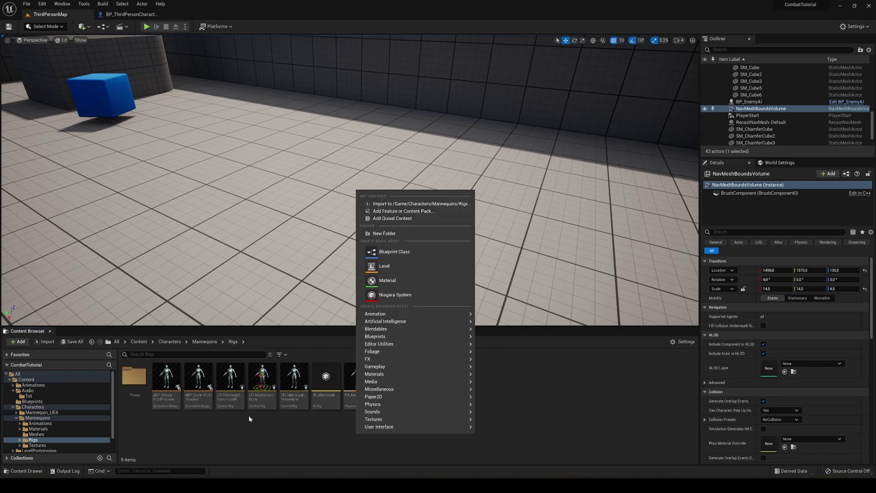
pyautogui.click(309, 439)
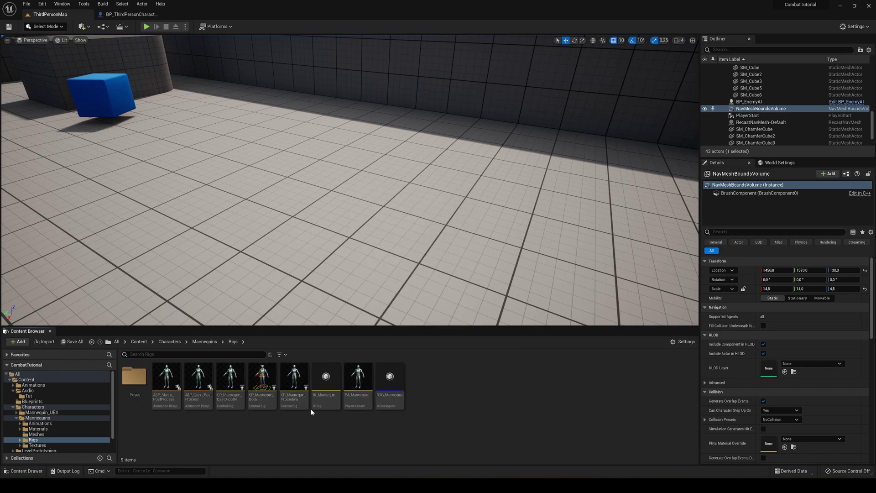